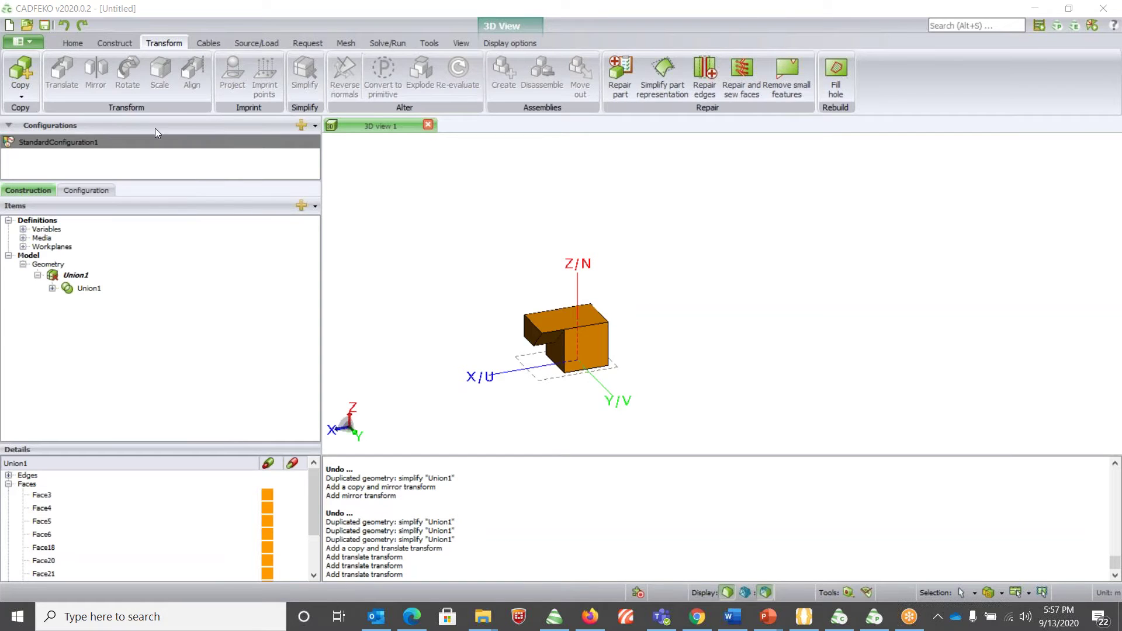
Move through the Home and Construct ribbon tabs to the Source/Load tools.
click(78, 45)
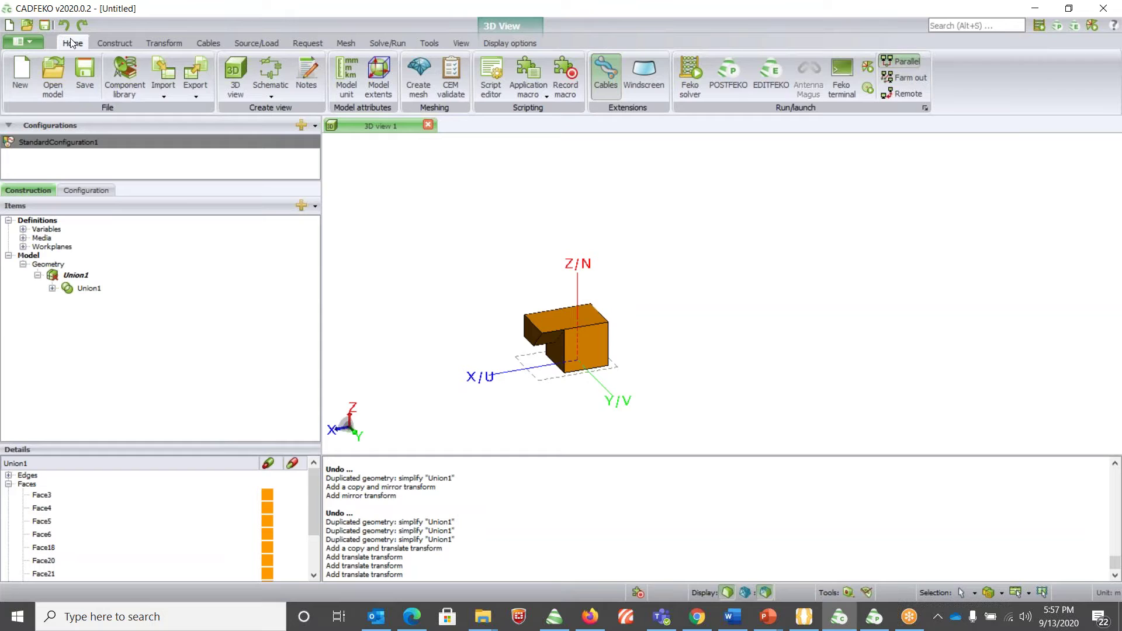
click(111, 45)
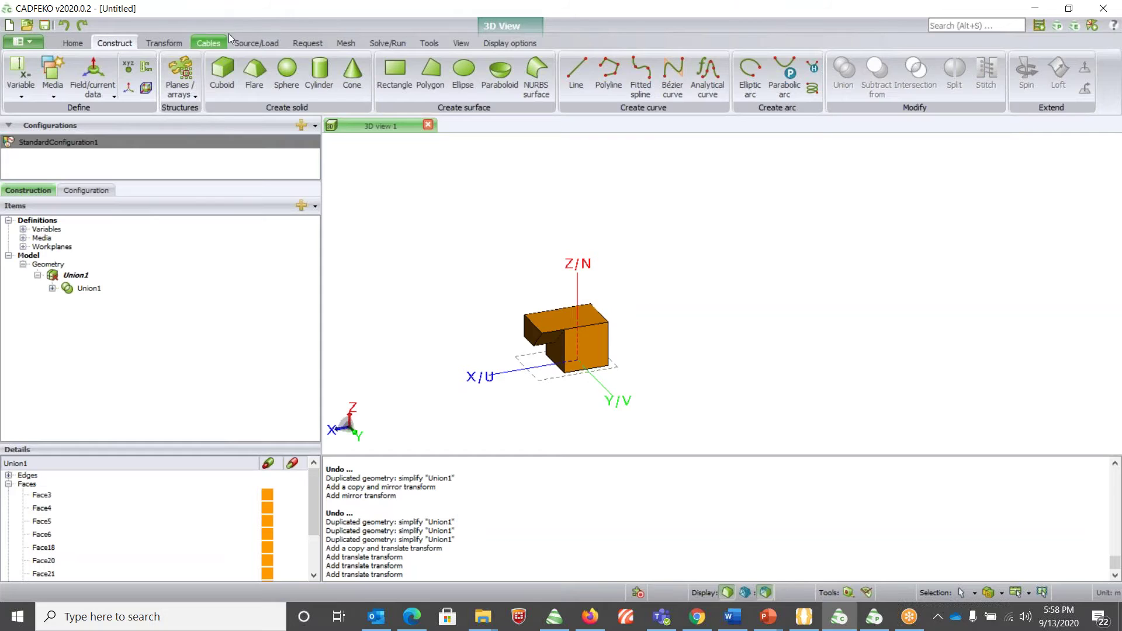
click(247, 41)
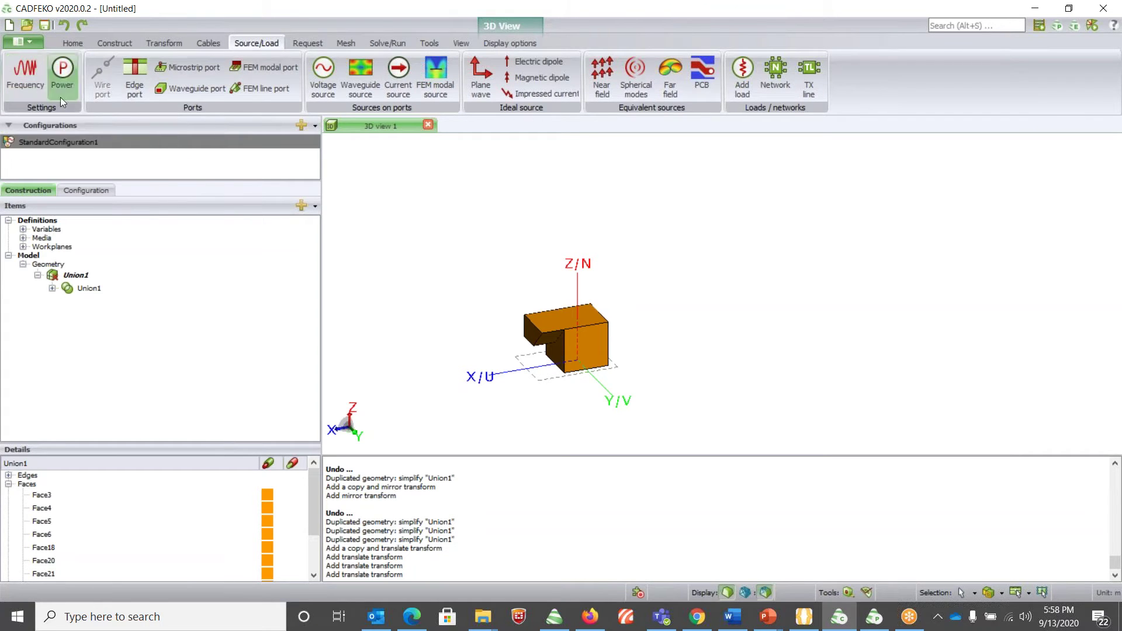
click(15, 83)
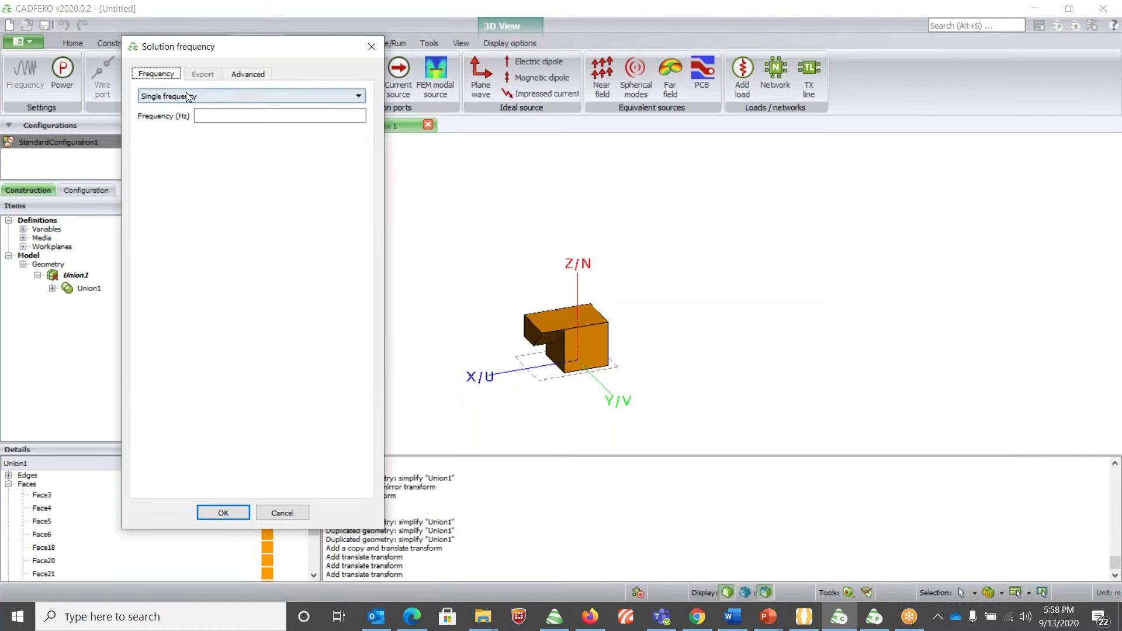
click(186, 93)
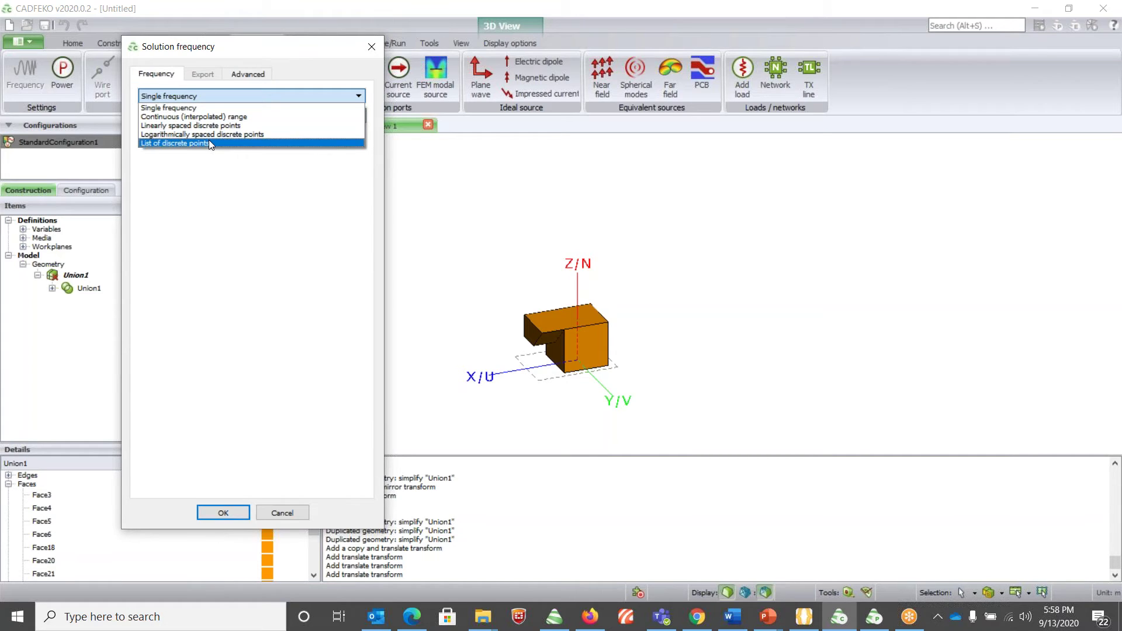
click(273, 517)
click(275, 517)
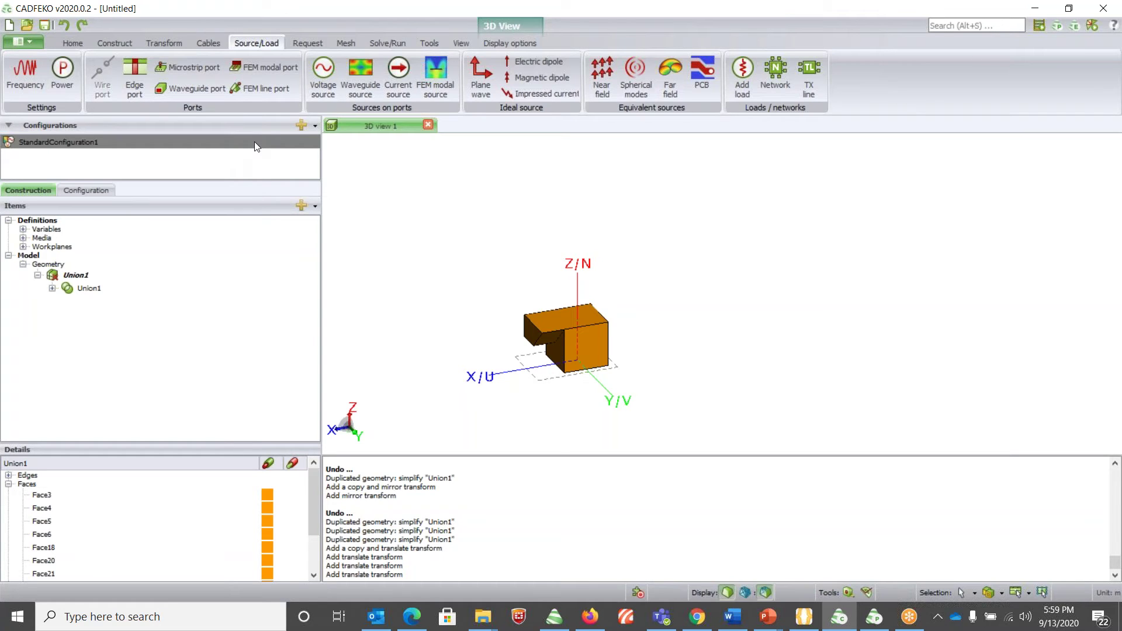
Start a Multiport S-parameter request on the Request tab, then cancel it without creating it.
click(311, 42)
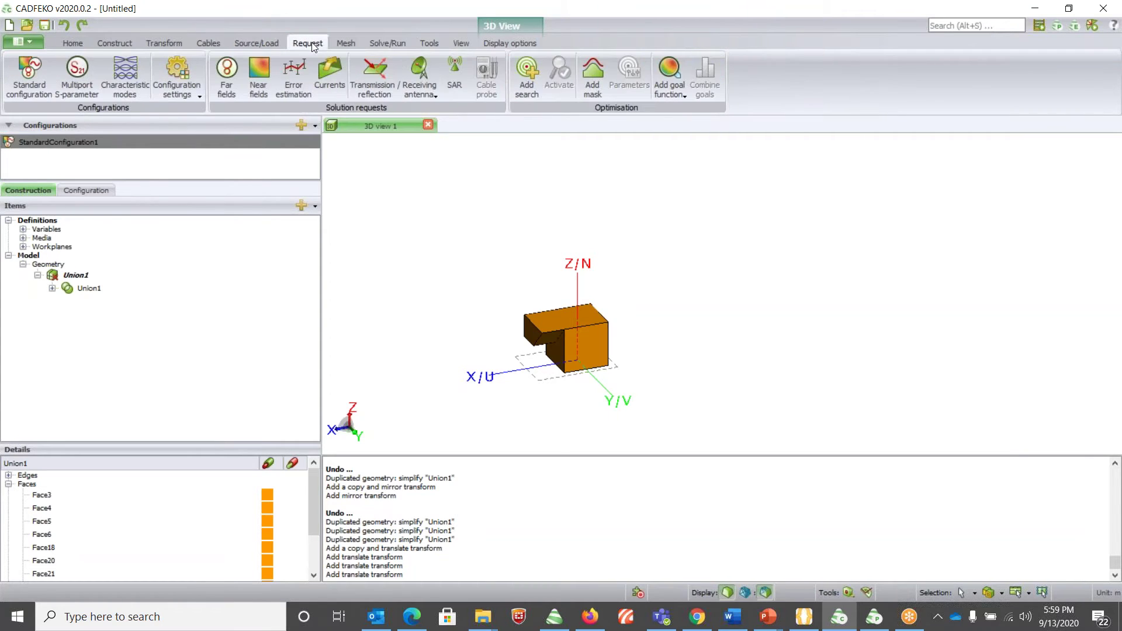
click(87, 96)
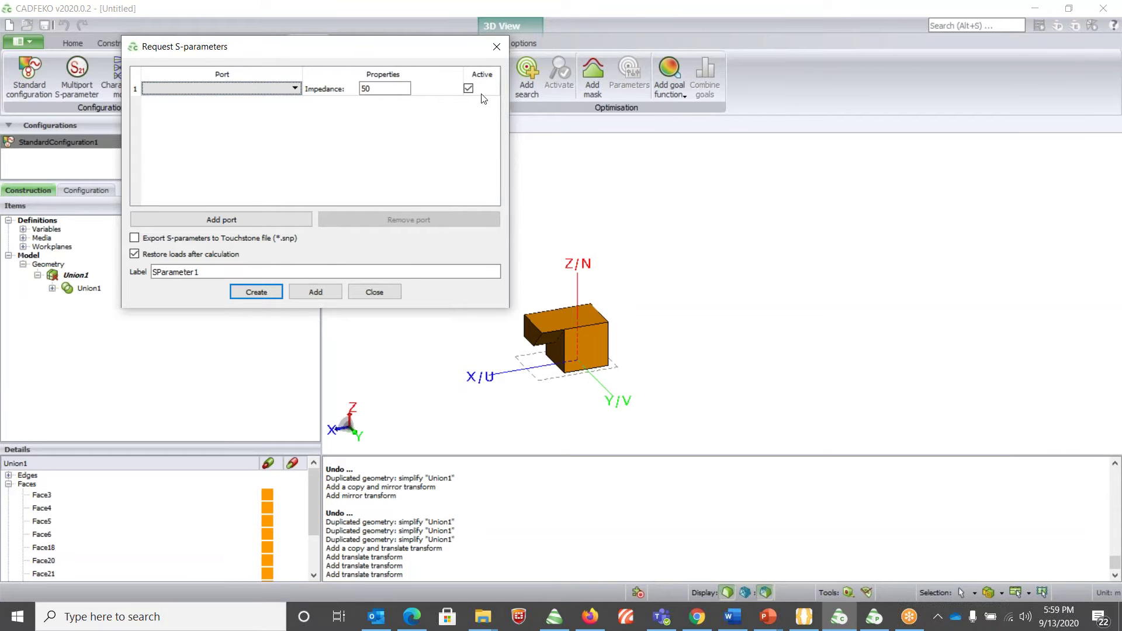
click(374, 292)
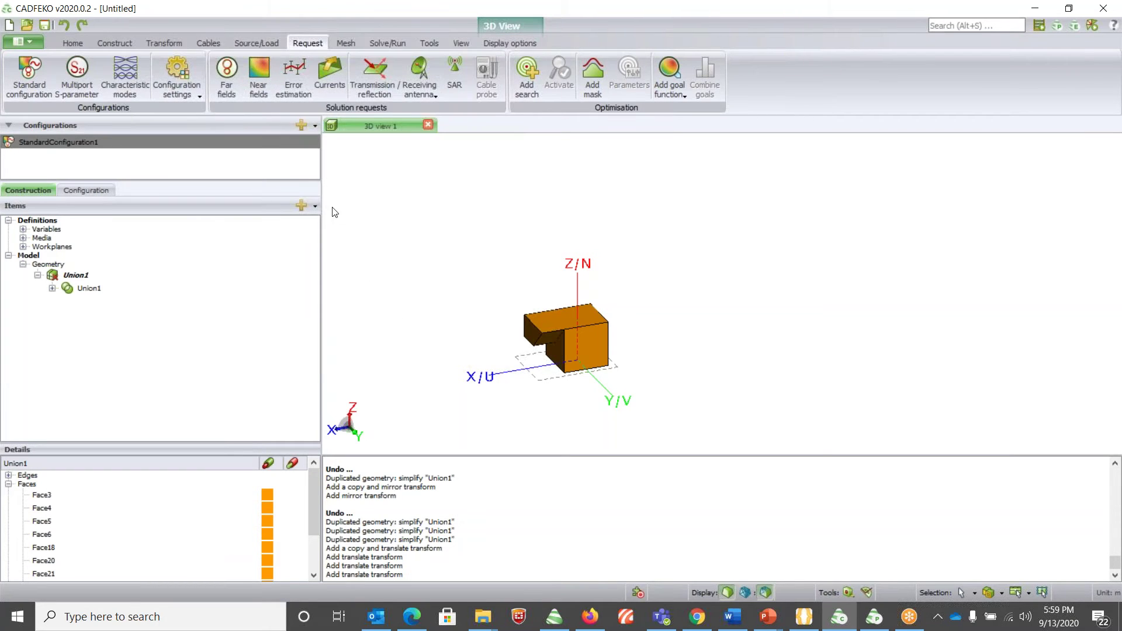
click(236, 99)
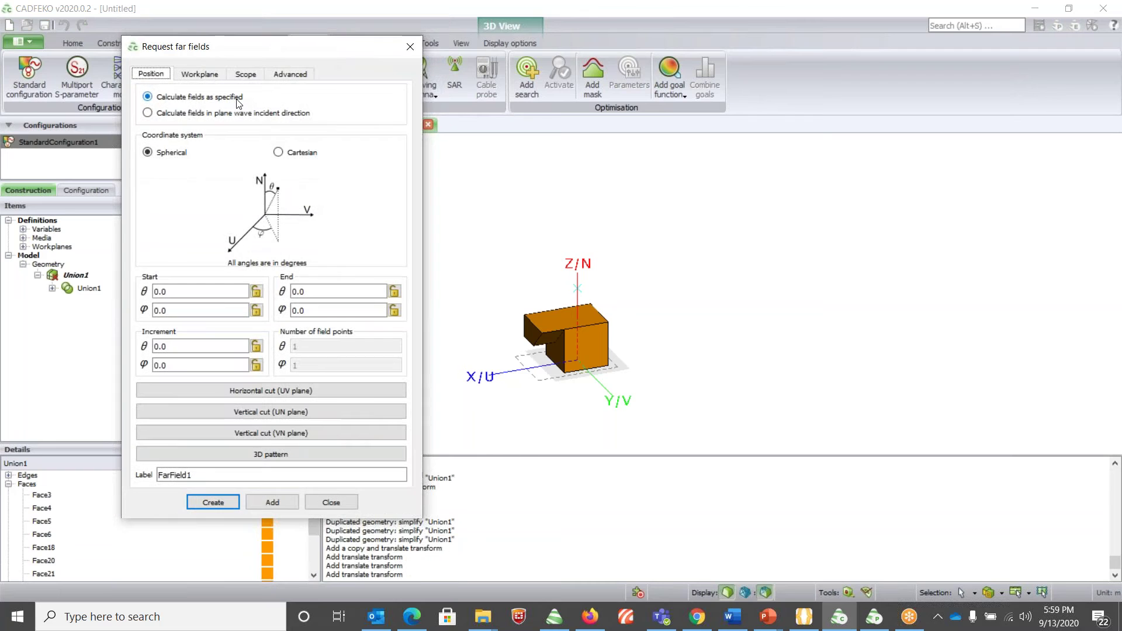
click(318, 455)
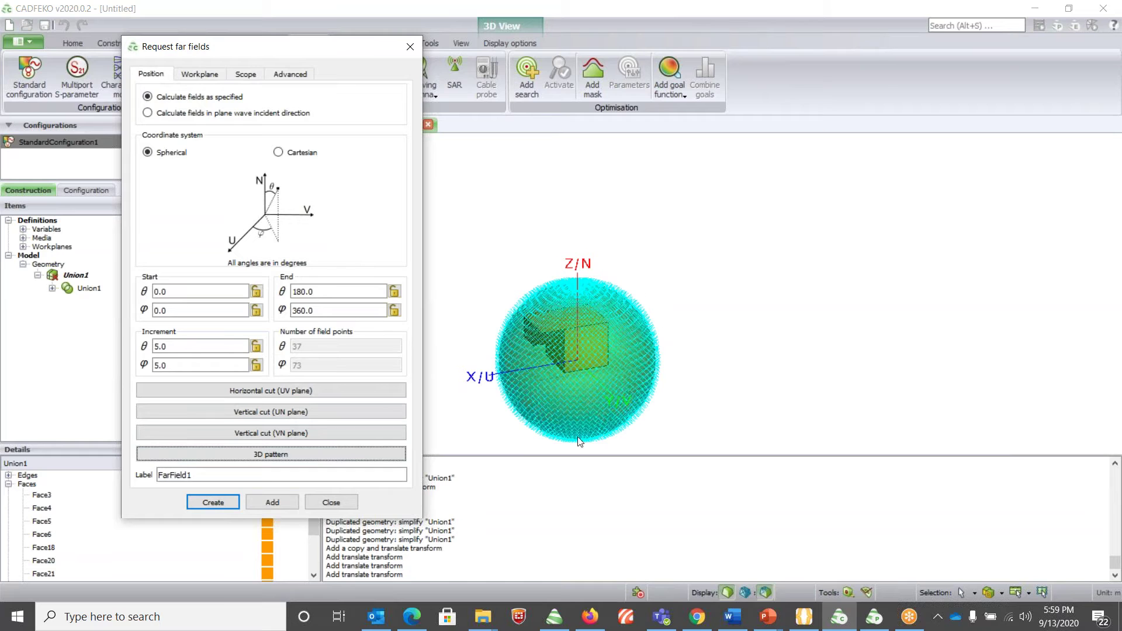
scroll(606, 331, up, 5)
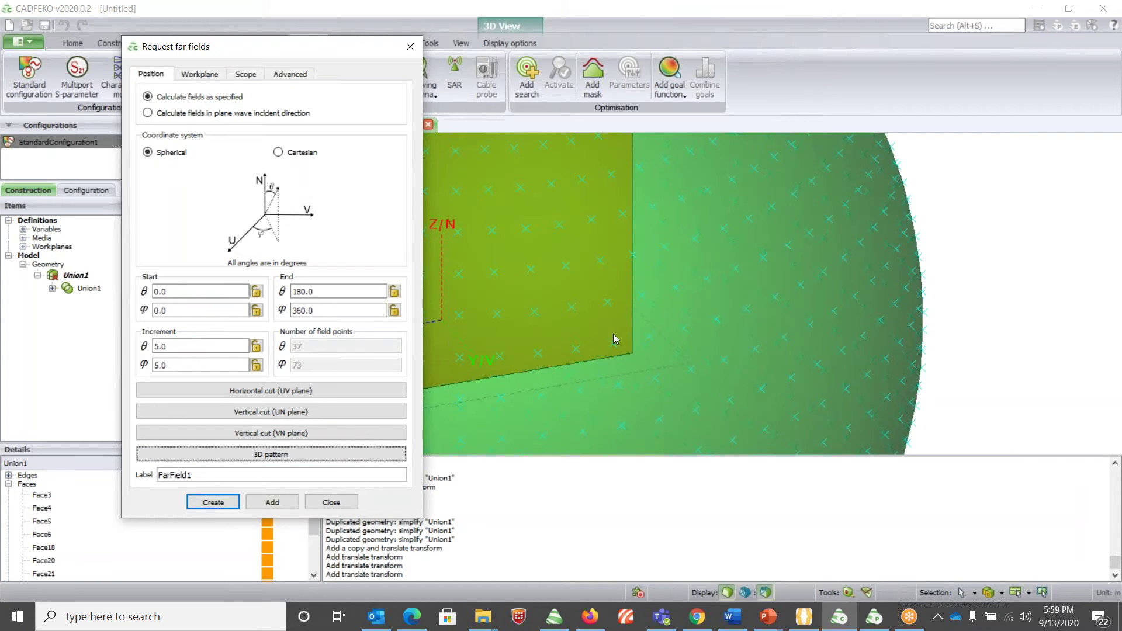
scroll(613, 348, down, 5)
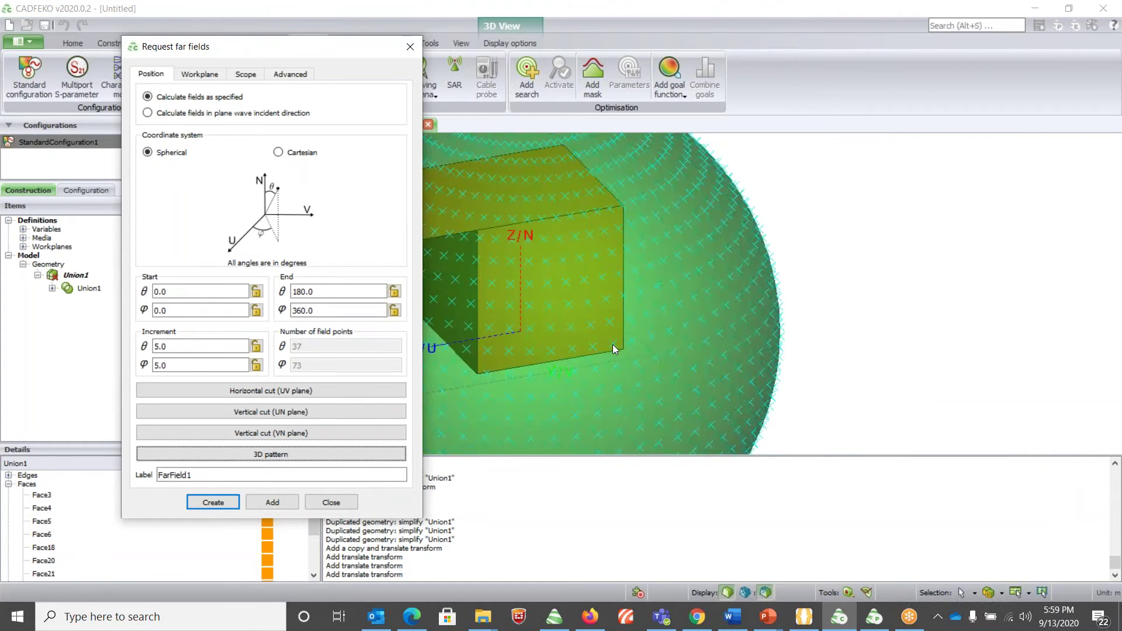
click(331, 501)
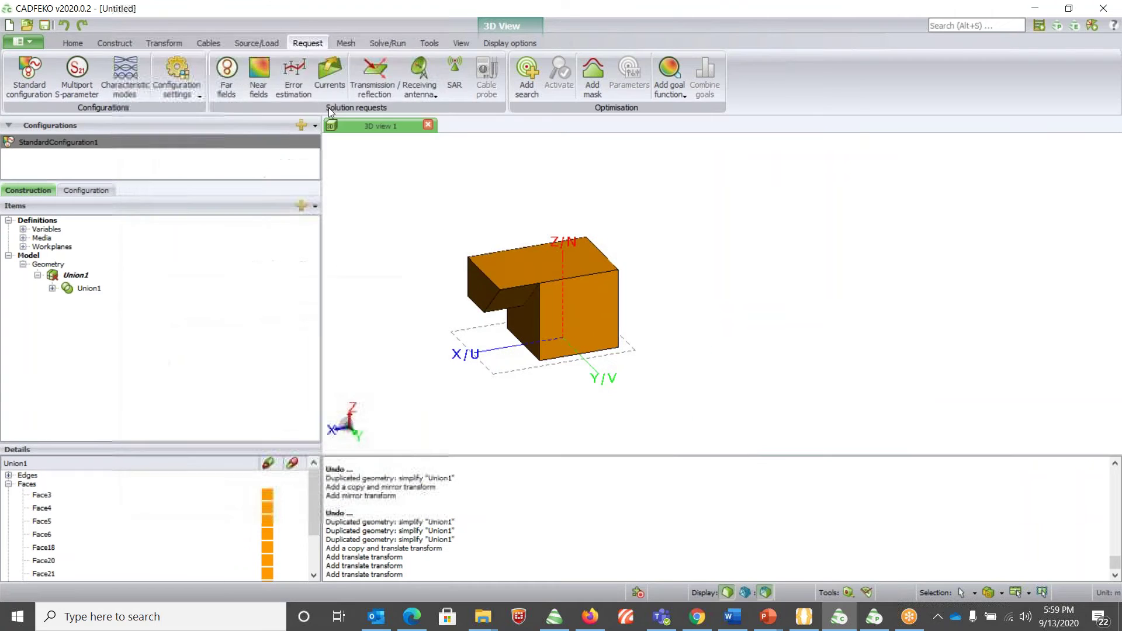
Review a near-field request's start and end U coordinates, close it, and show the Mesh tools.
click(260, 88)
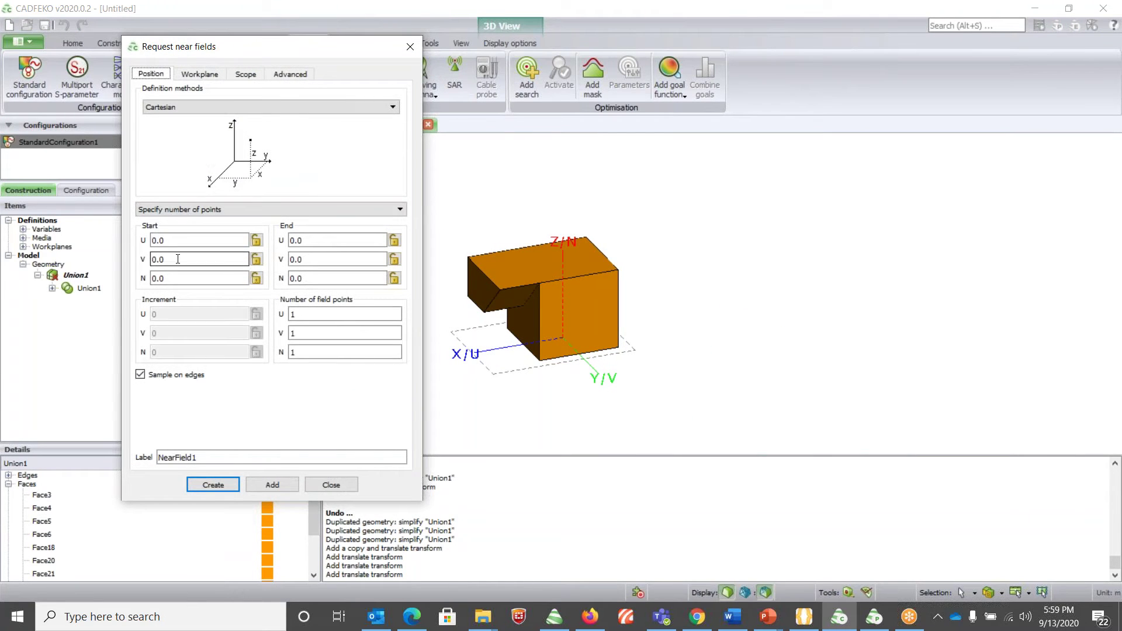
click(180, 240)
click(304, 240)
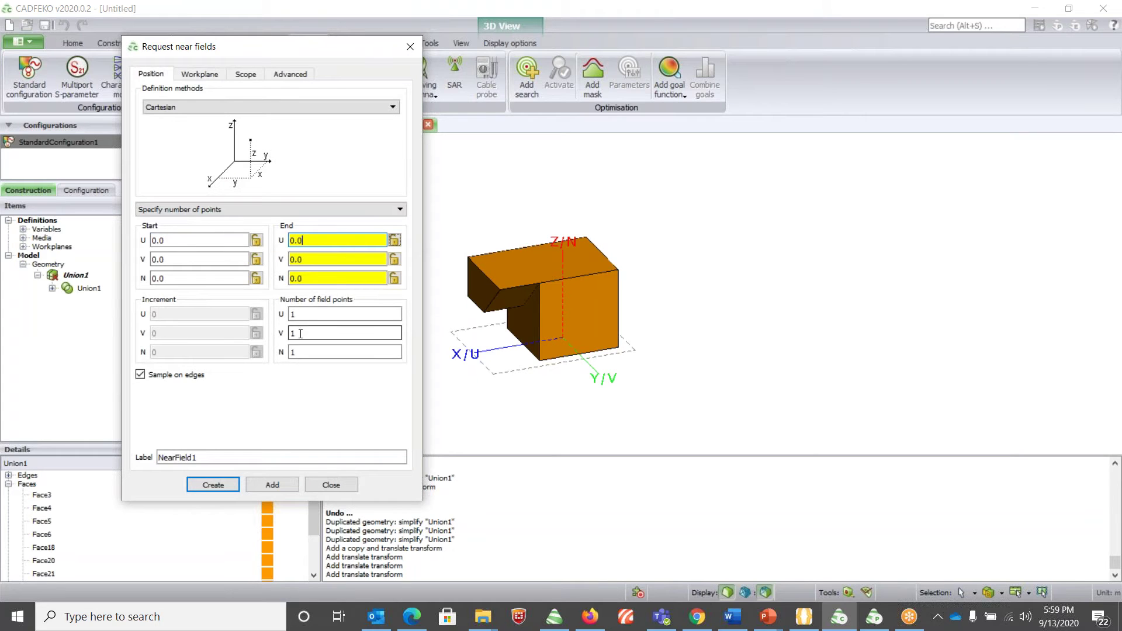
click(331, 485)
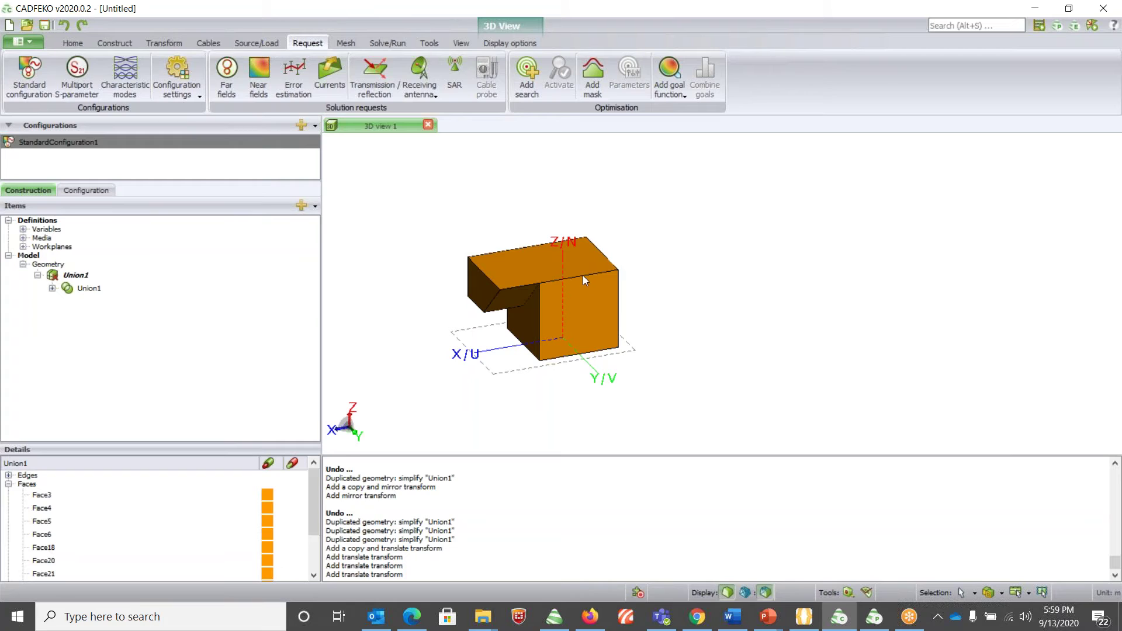
click(346, 43)
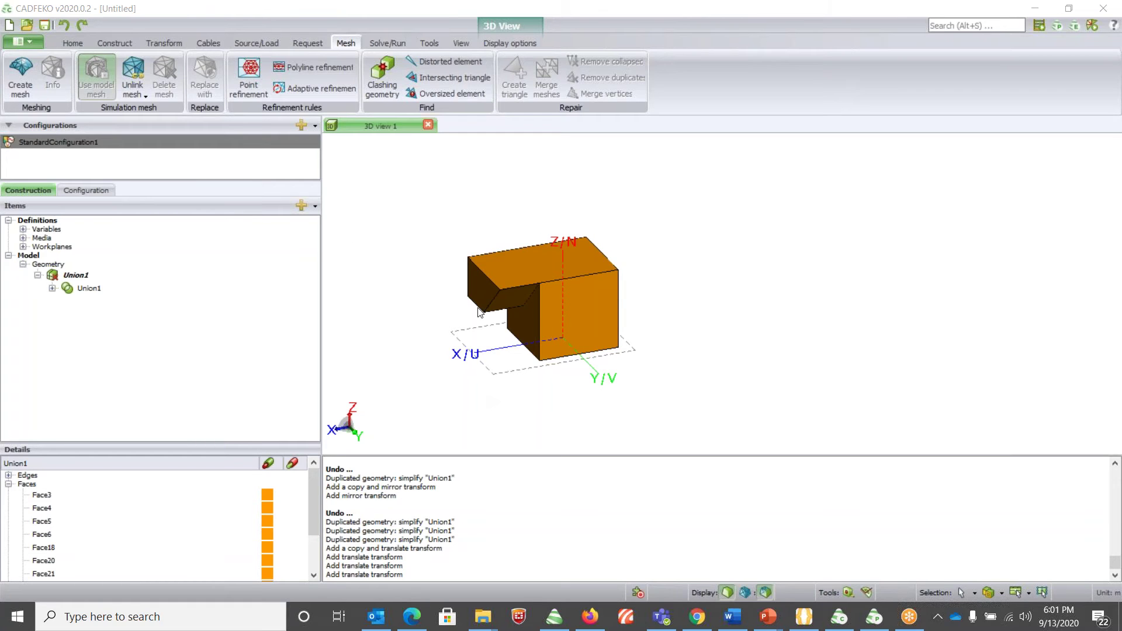
Check the Create mesh size options, close without meshing, and show the Solve/Run tools.
click(29, 90)
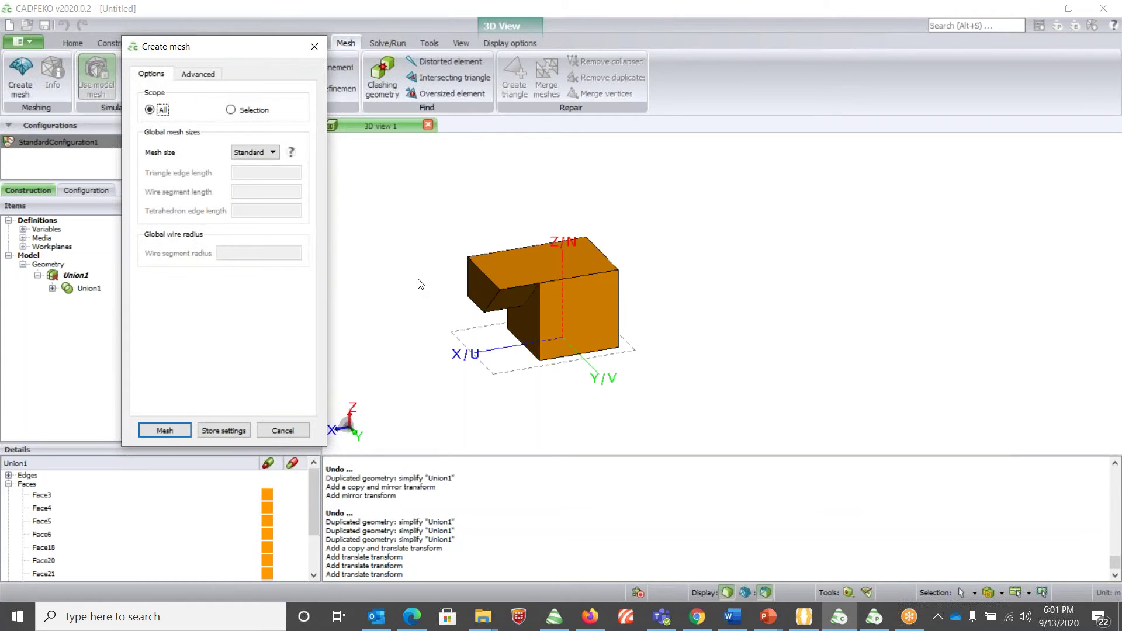
click(263, 151)
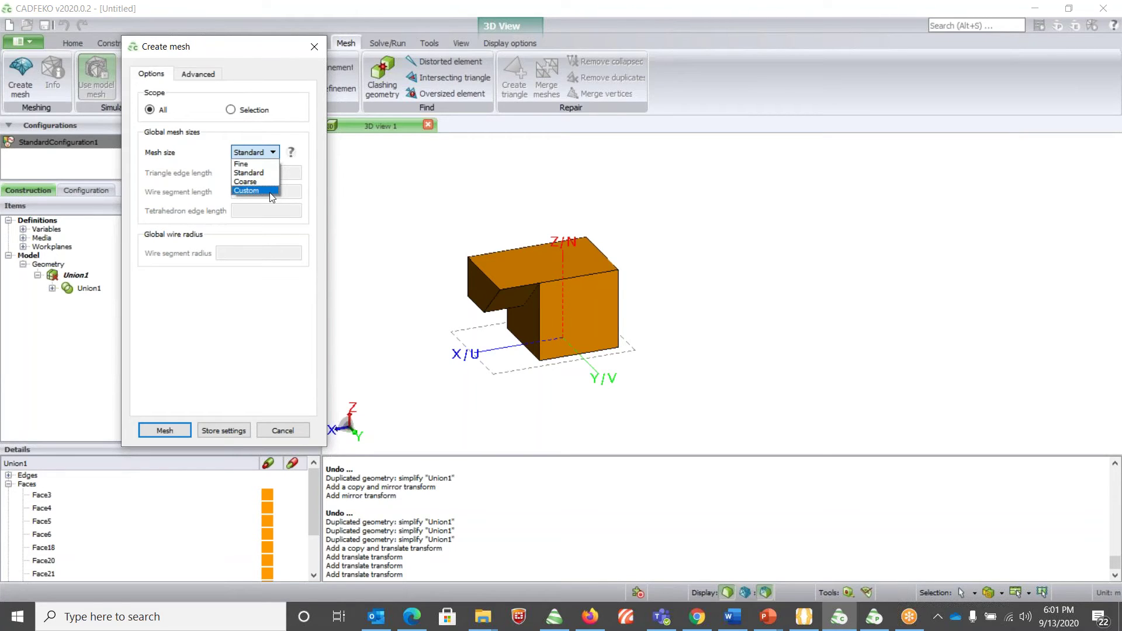
click(315, 48)
click(315, 47)
click(381, 46)
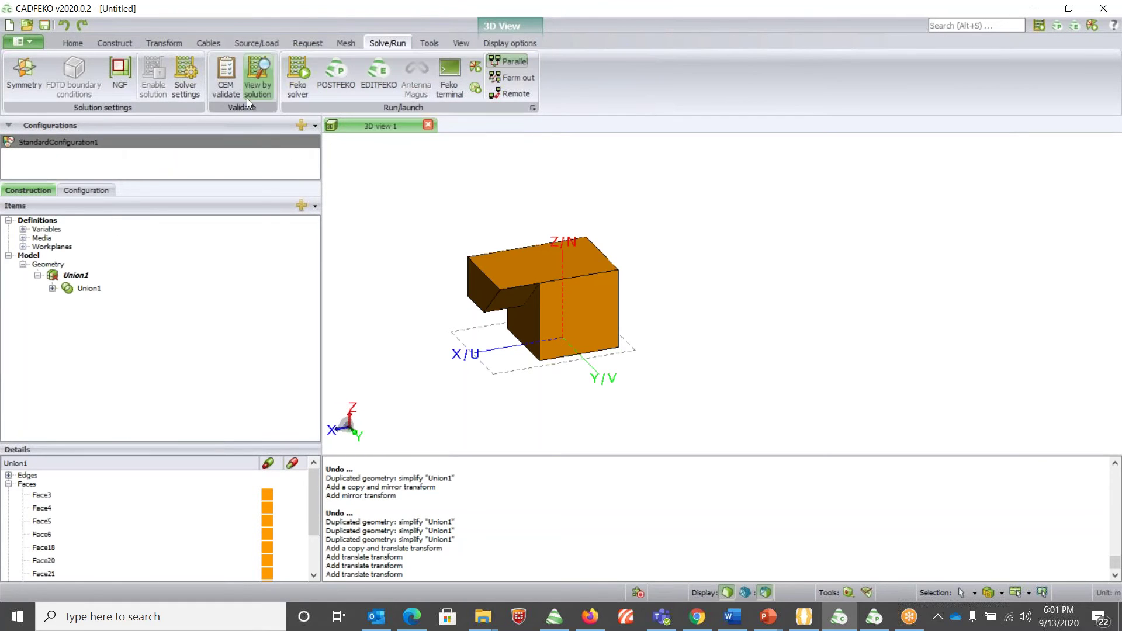
click(195, 92)
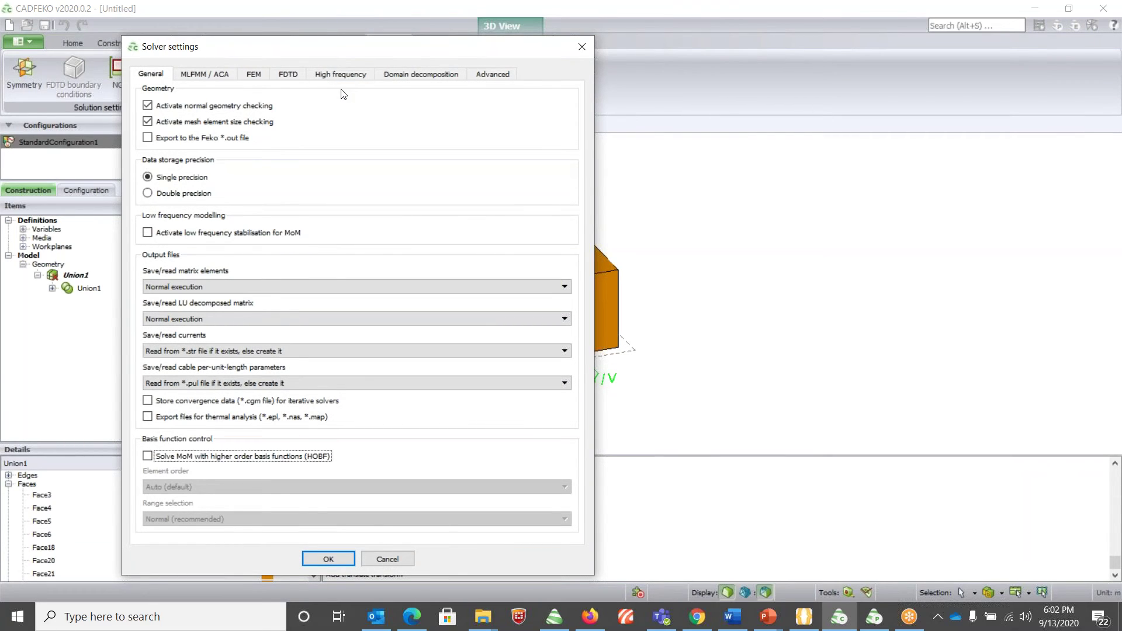
click(193, 199)
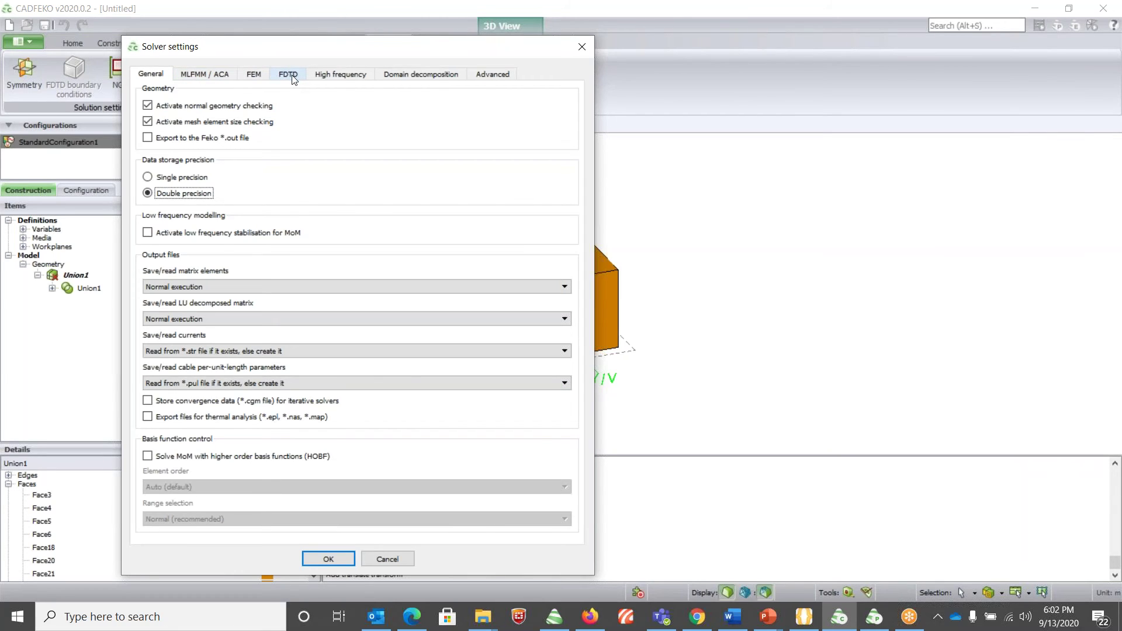
click(339, 71)
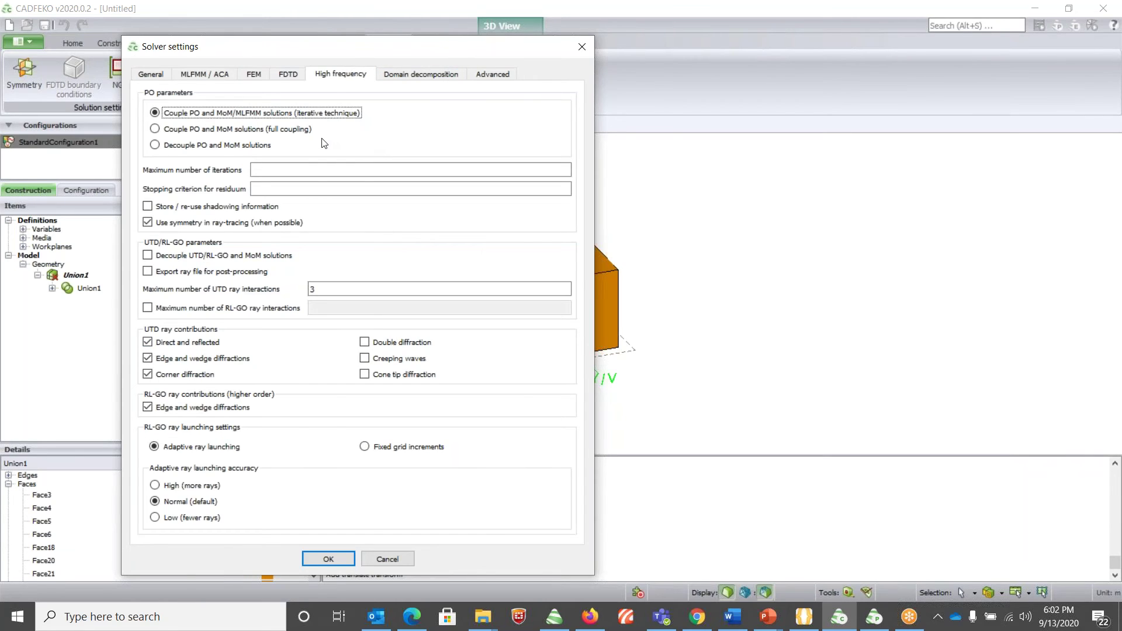
click(253, 75)
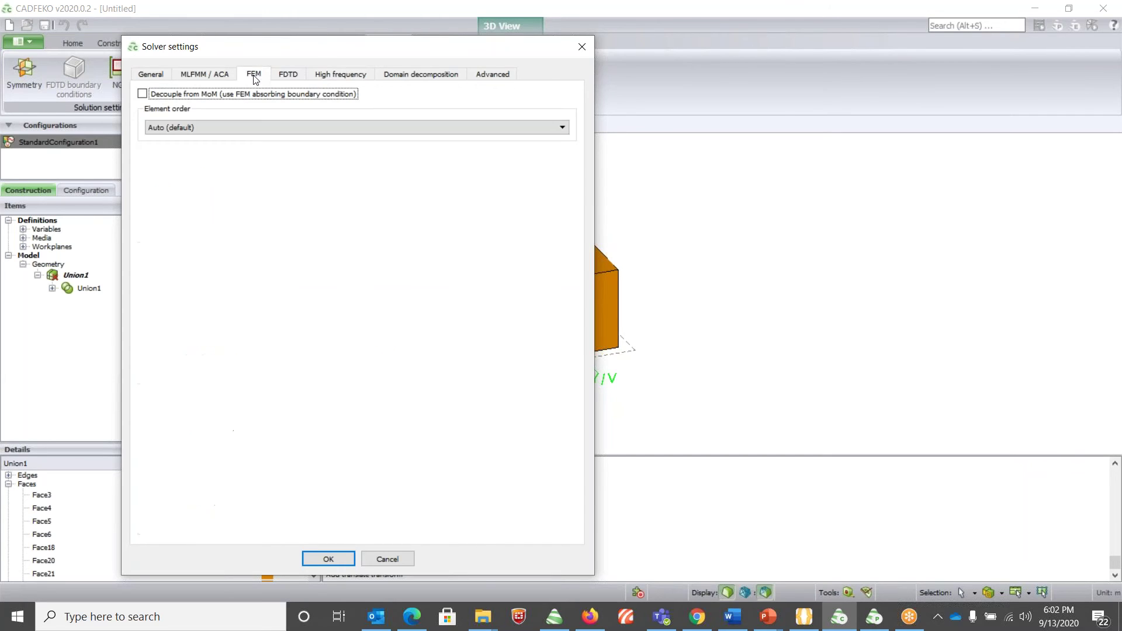
click(586, 48)
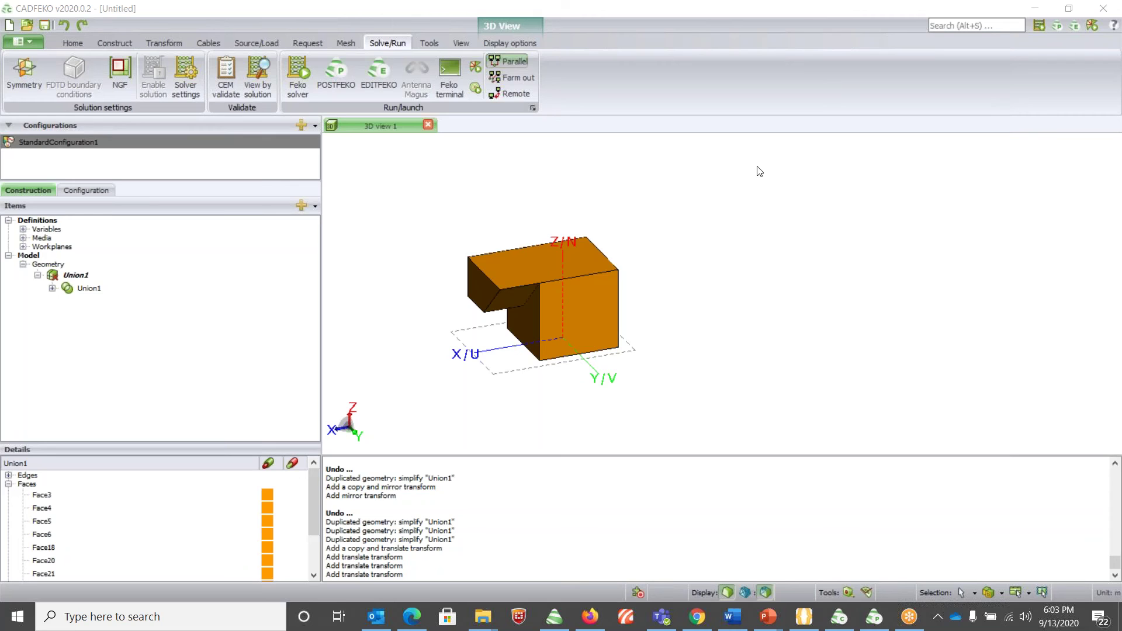
Launch POSTFEKO, agreeing to save the model as trial first.
click(332, 79)
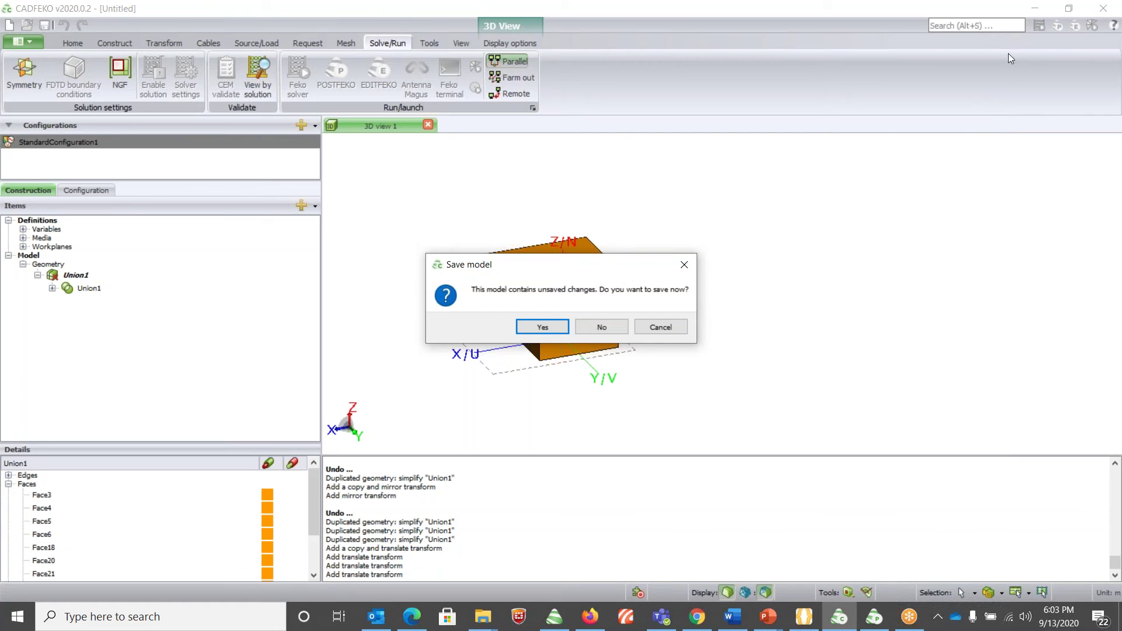
key(Return)
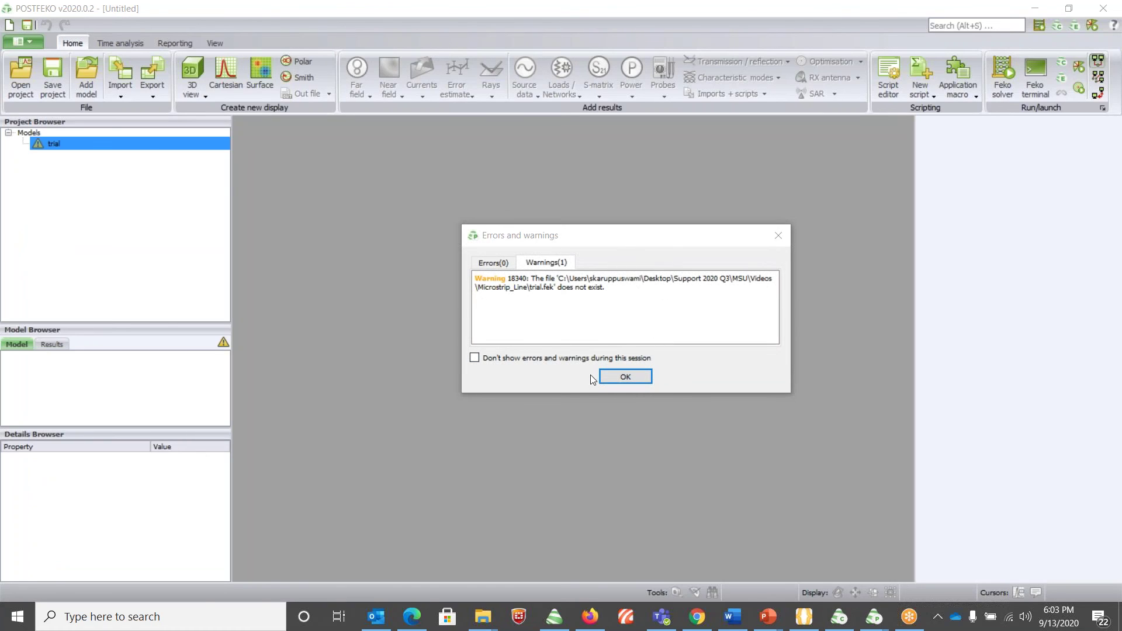
Dismiss the missing trial.fek warning and create an empty Cartesian graph1 display.
click(619, 375)
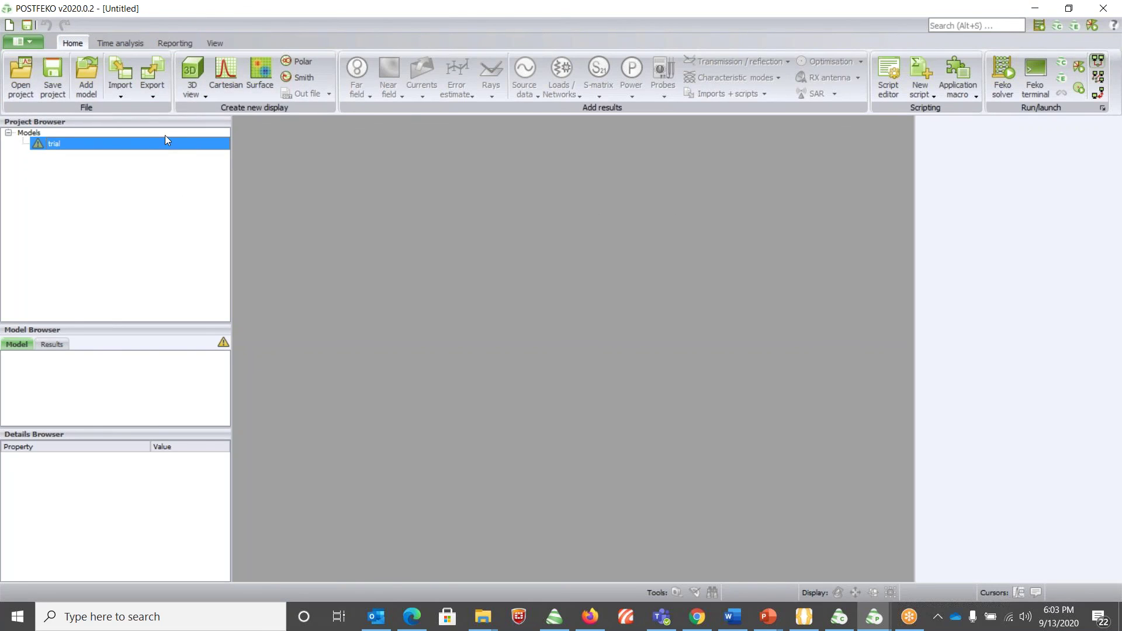
click(225, 76)
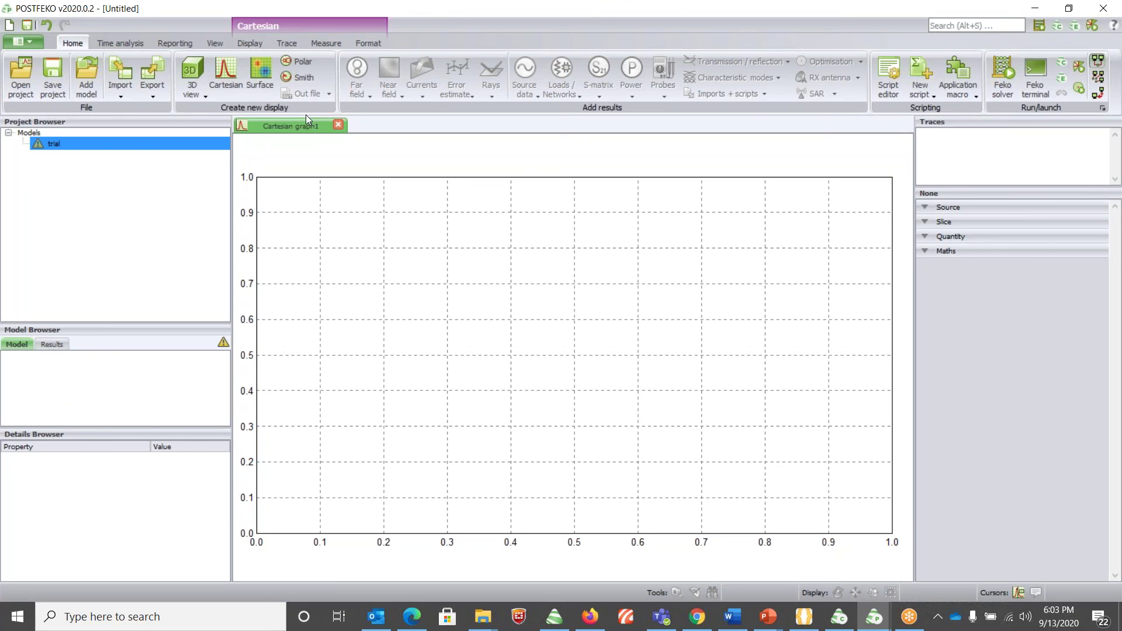
Add empty Polar graph1, Smith chart1 and Cartesian surface graph1 displays.
click(289, 64)
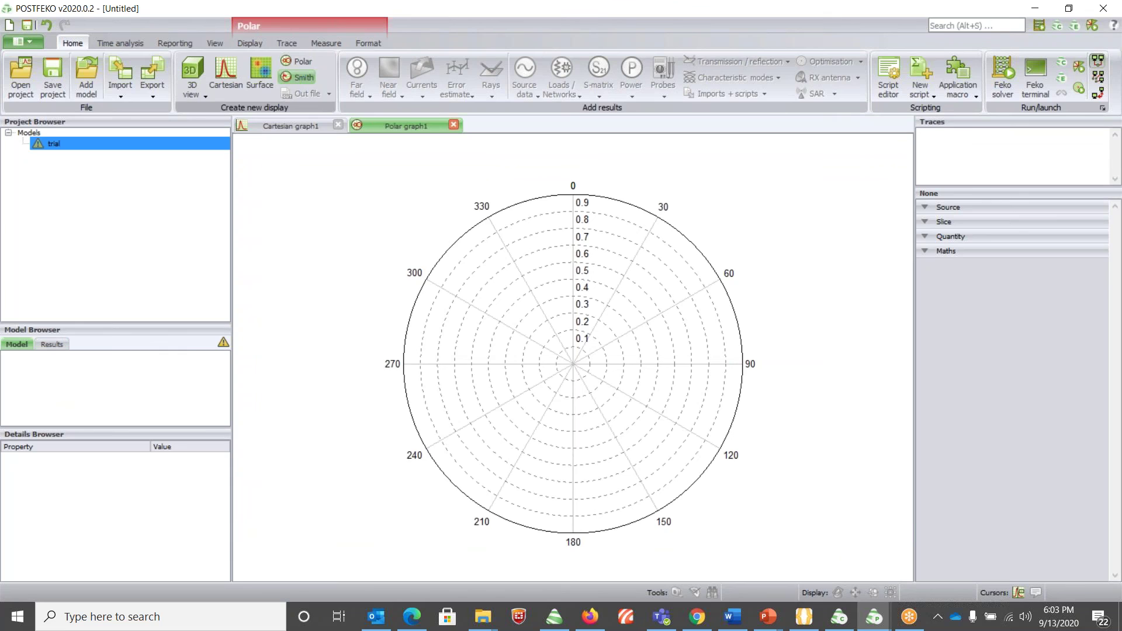
click(304, 77)
click(260, 73)
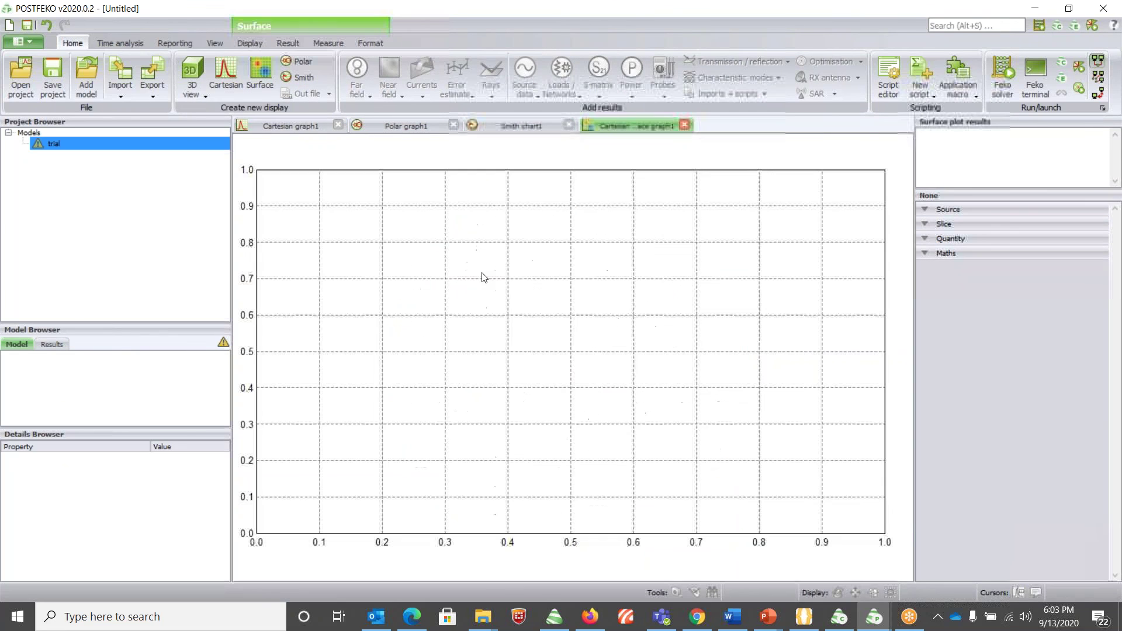